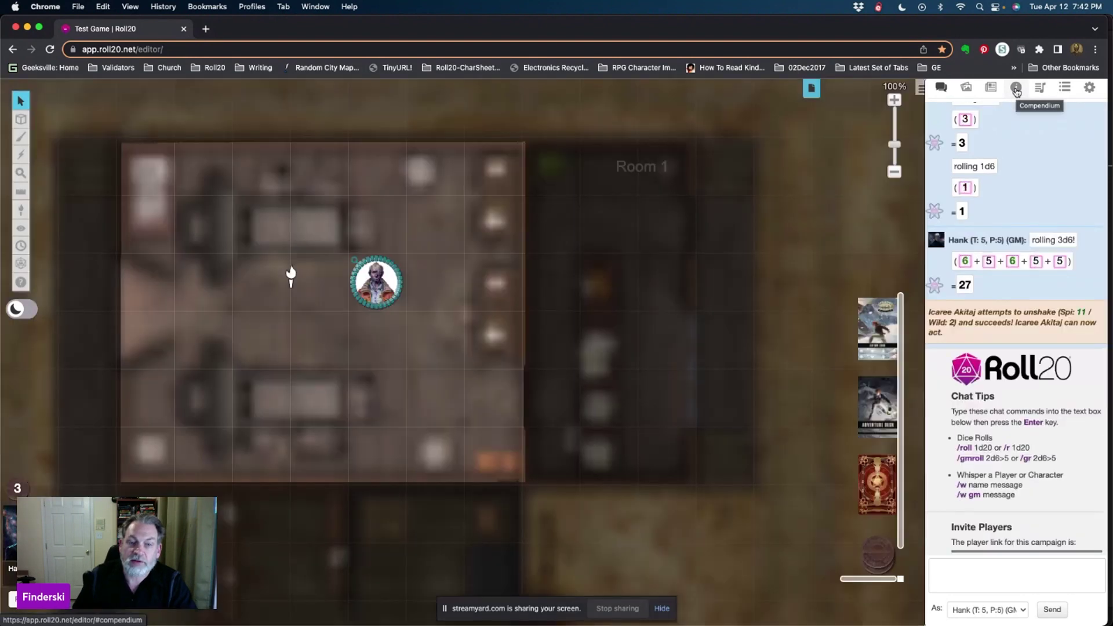
# Open the compendium's Abilities category, read through the Aquatic entry, and return to the category list
pyautogui.click(1017, 90)
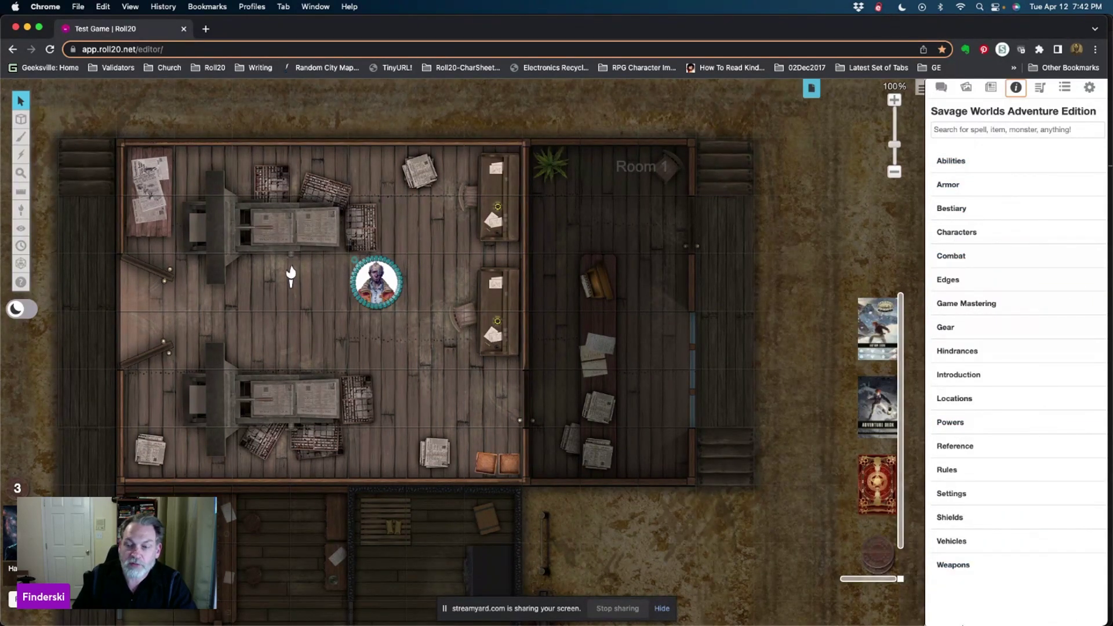
pyautogui.click(951, 161)
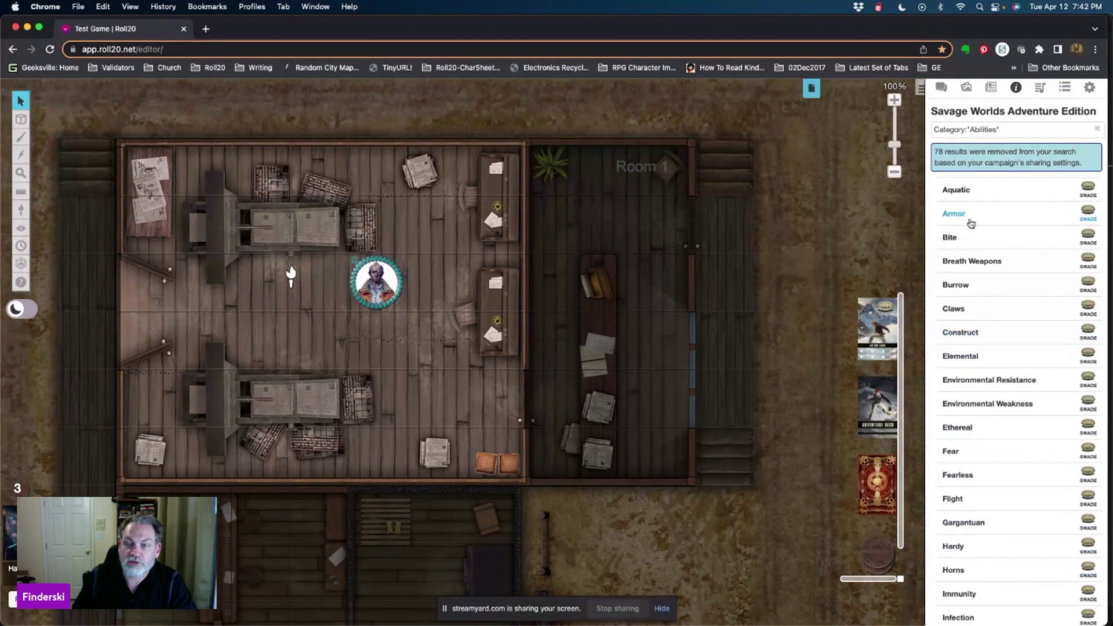
pyautogui.click(956, 191)
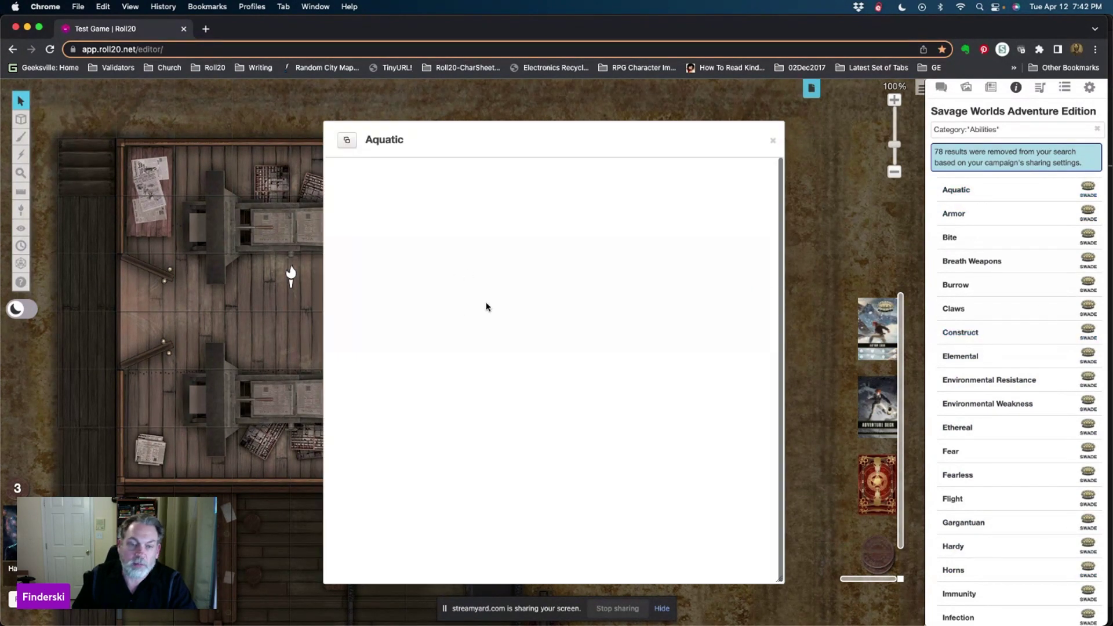
pyautogui.scroll(-5, 502, 257)
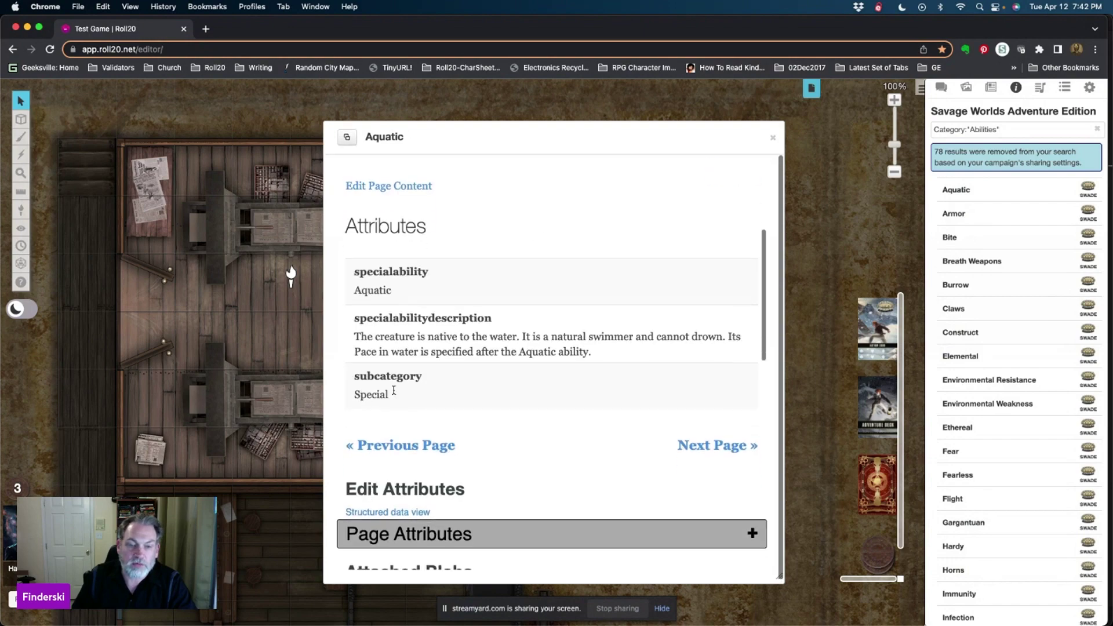
pyautogui.press('Escape')
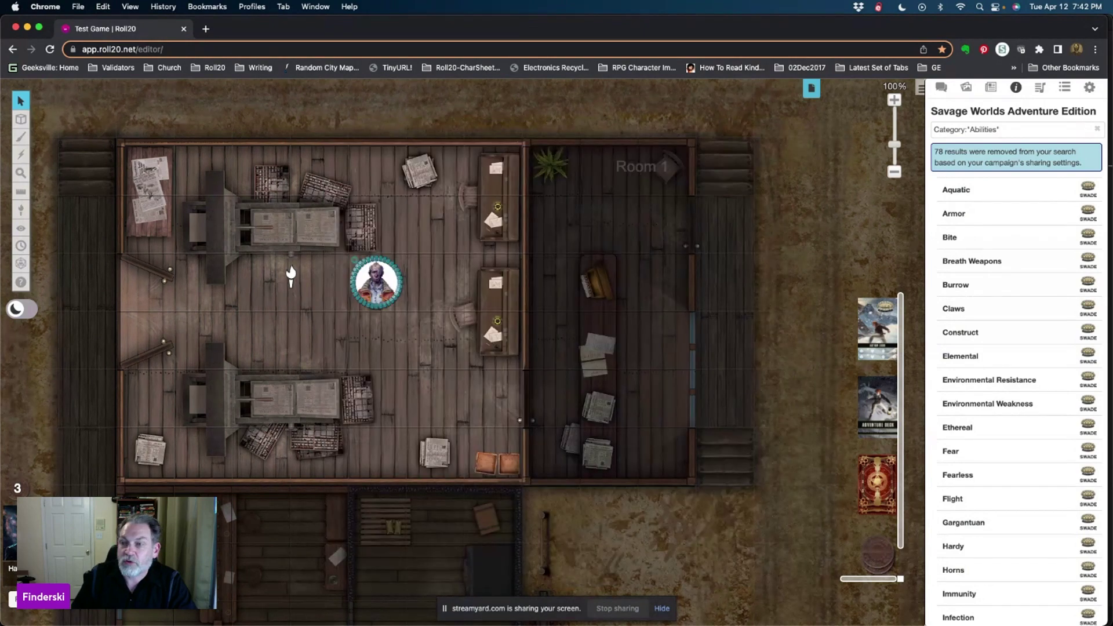
pyautogui.click(1098, 130)
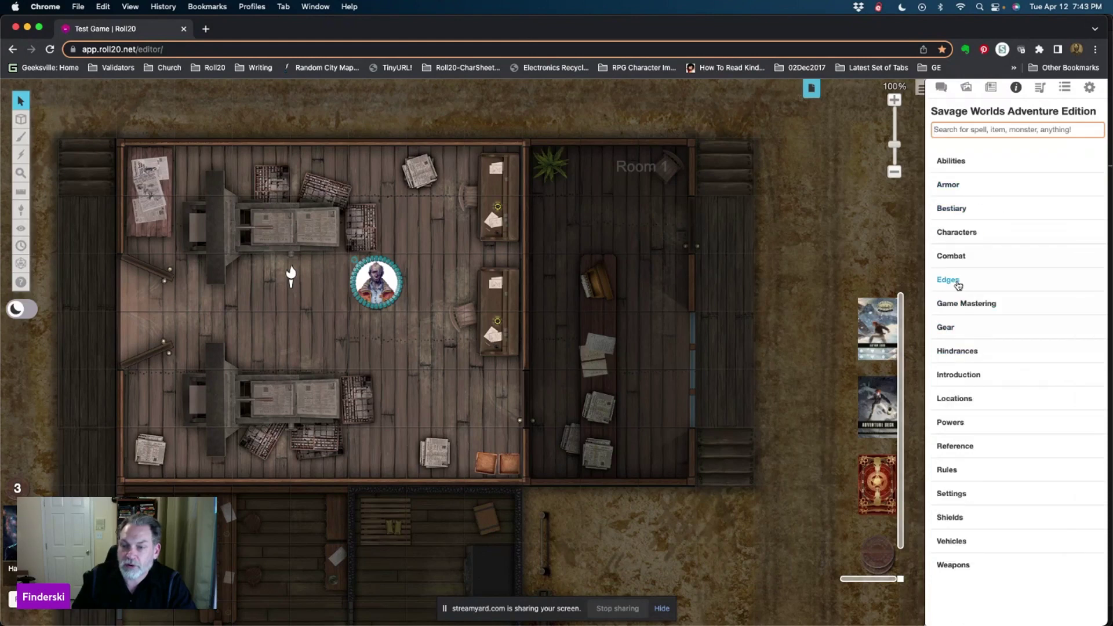
# View the compendium's Edges category, then search for "First Strike" and expand the First Strike edge's details
pyautogui.click(979, 281)
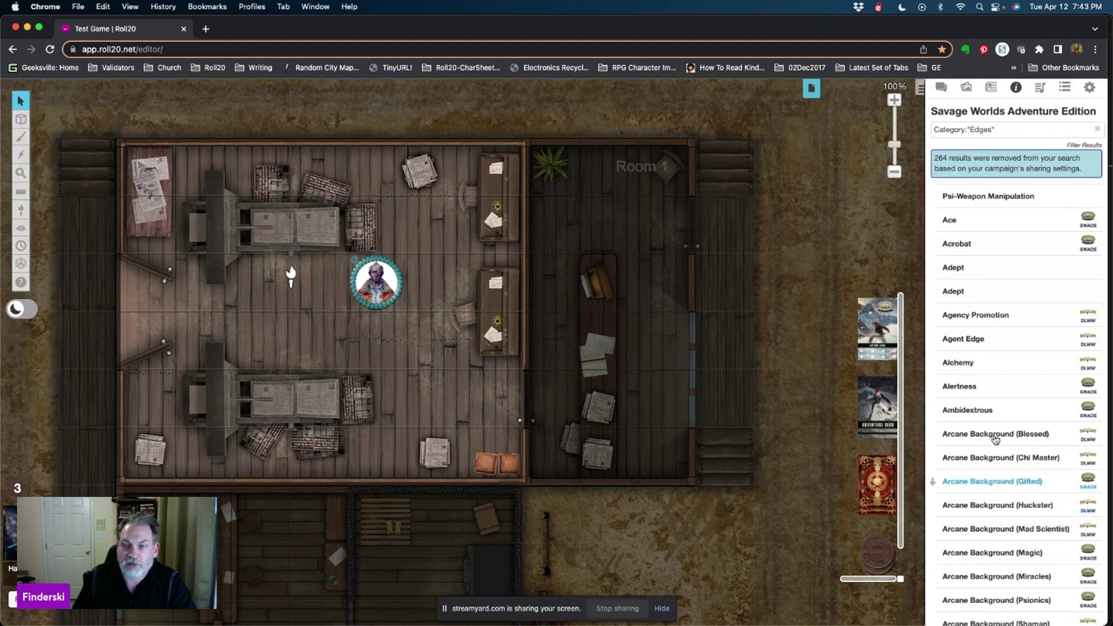
pyautogui.click(1096, 131)
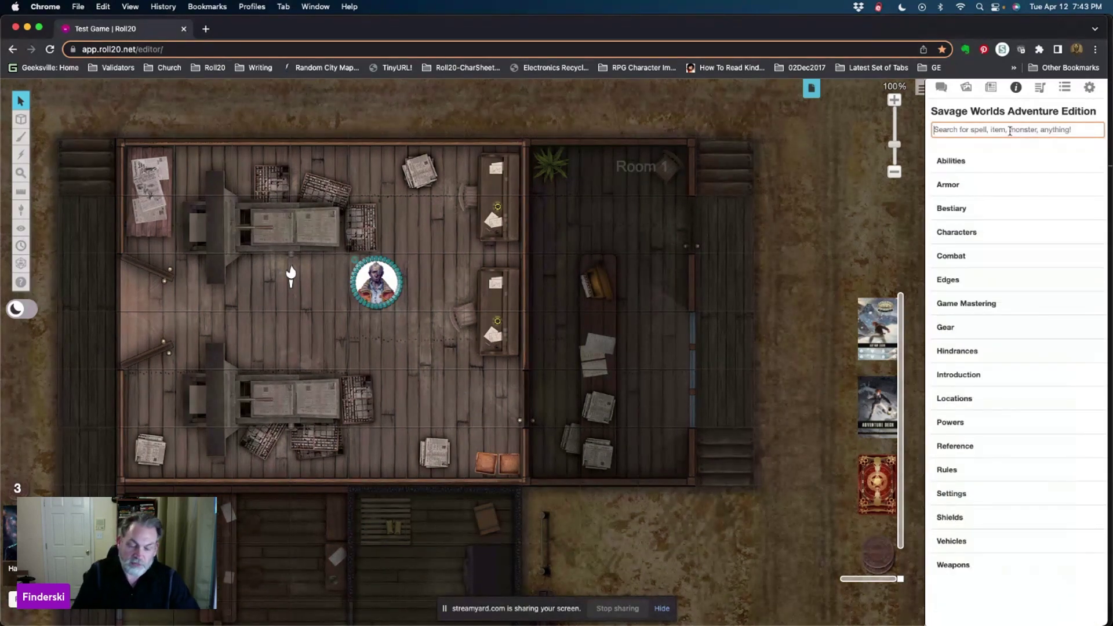
pyautogui.write('First')
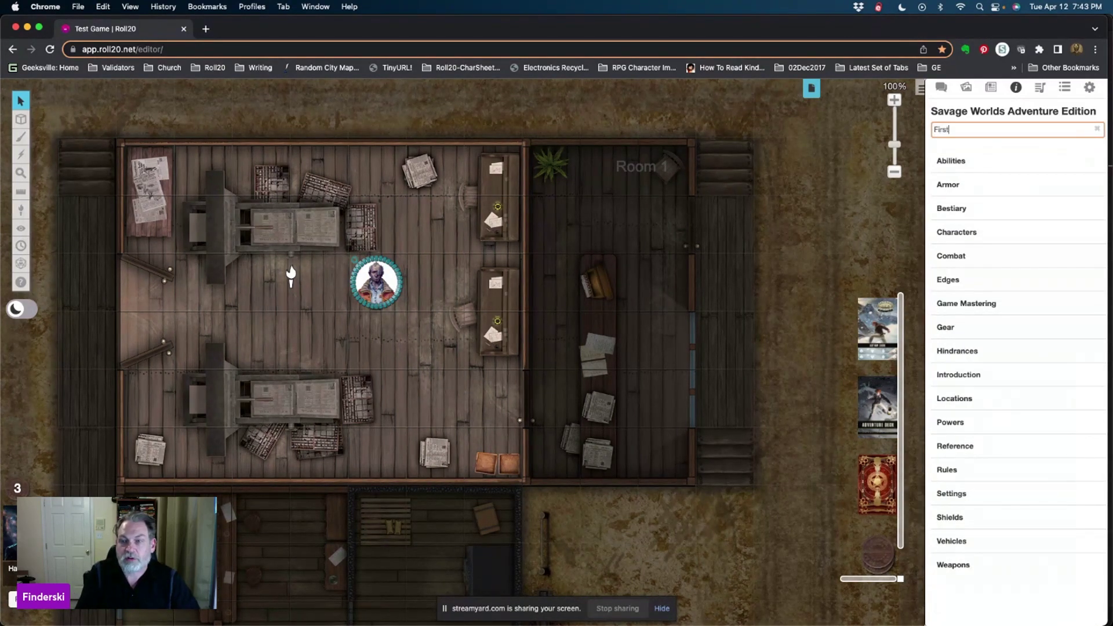
pyautogui.write(' Strike')
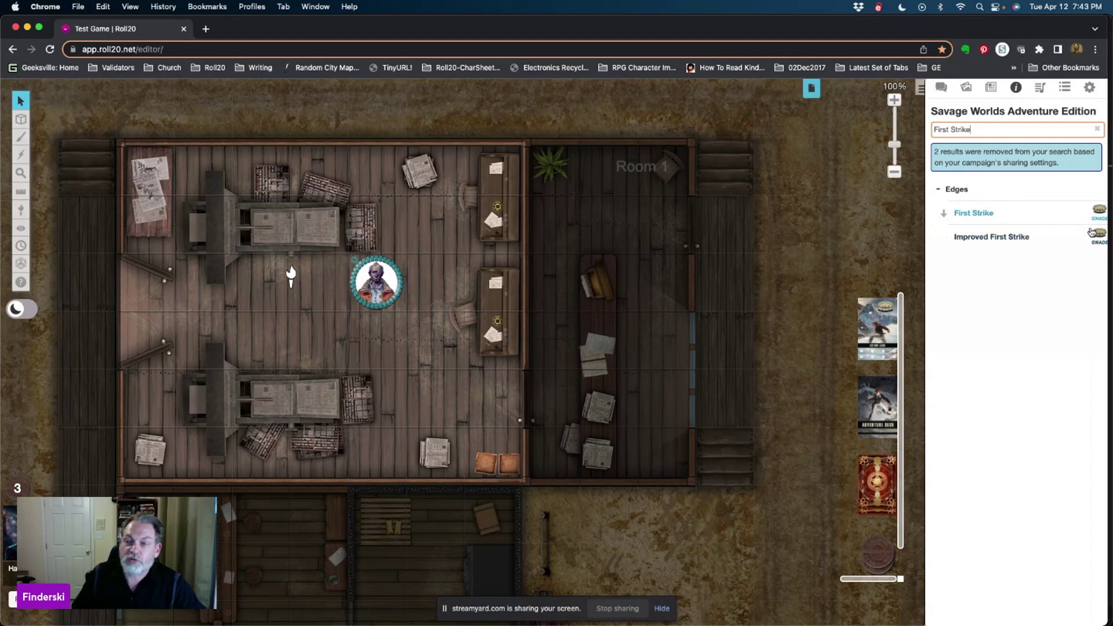
pyautogui.click(944, 215)
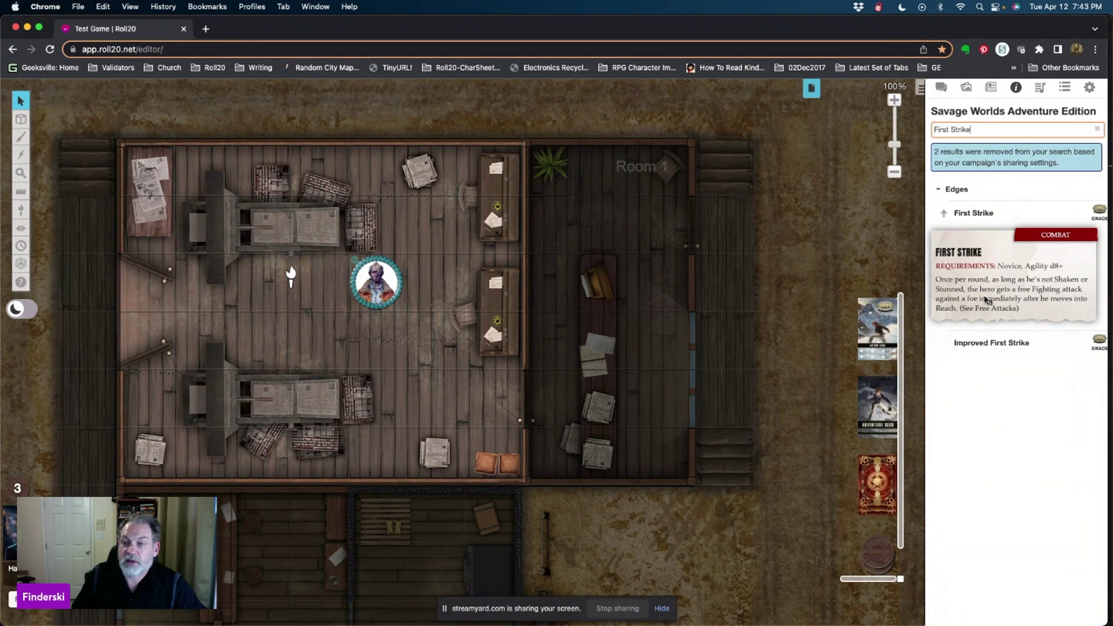
pyautogui.click(1097, 129)
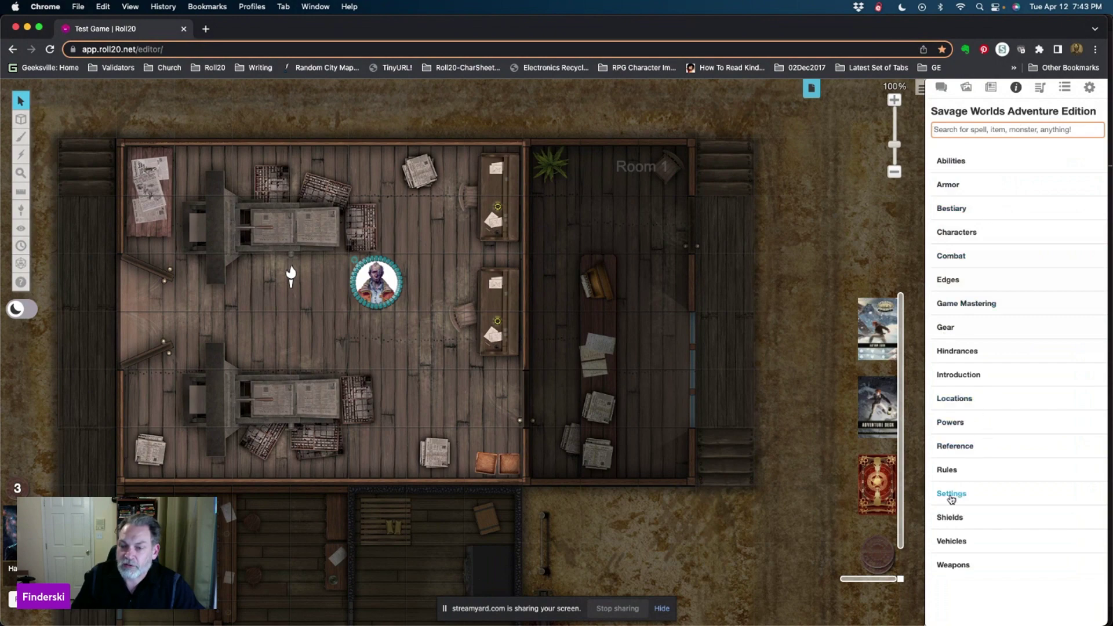
# Reopen the compendium's Edges category and examine which source book each listed edge is marked with
pyautogui.click(962, 281)
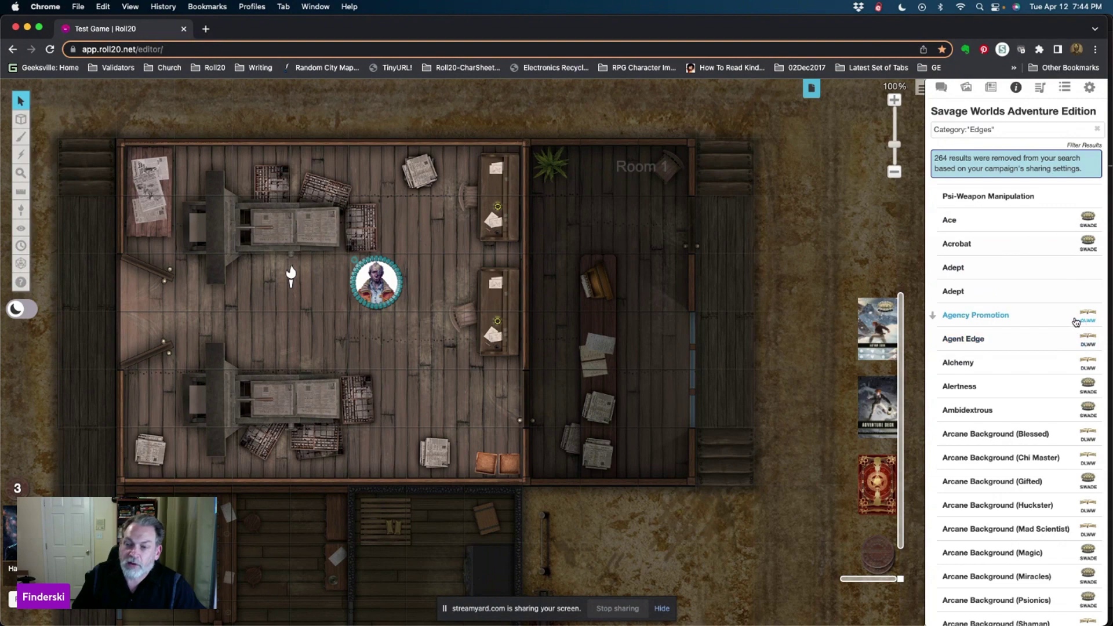
pyautogui.scroll(-5, 1067, 325)
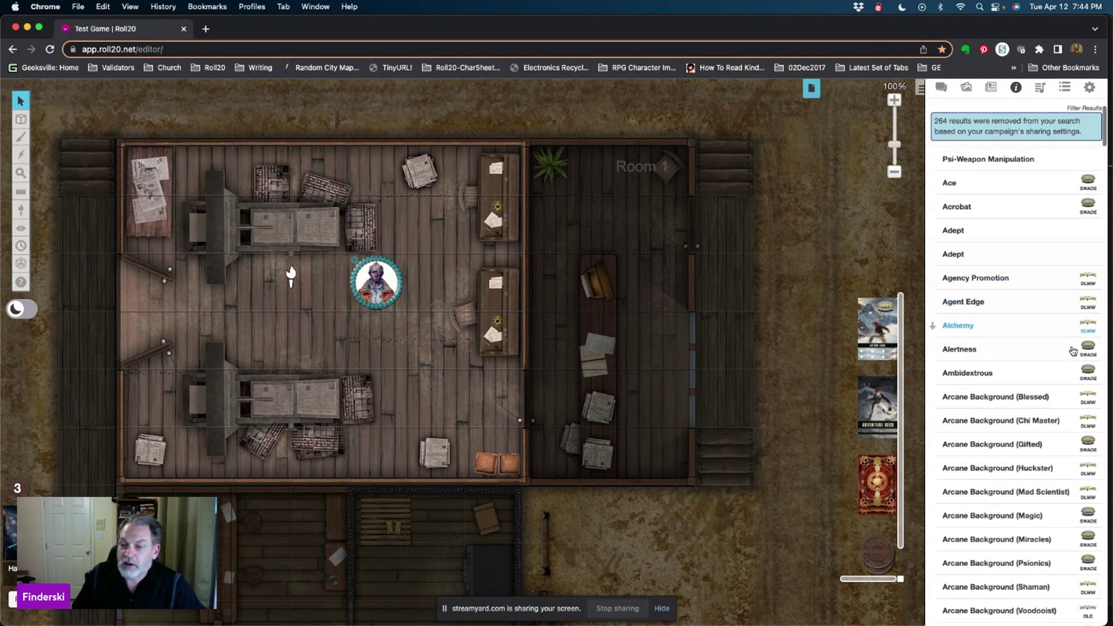
pyautogui.scroll(-3, 1069, 348)
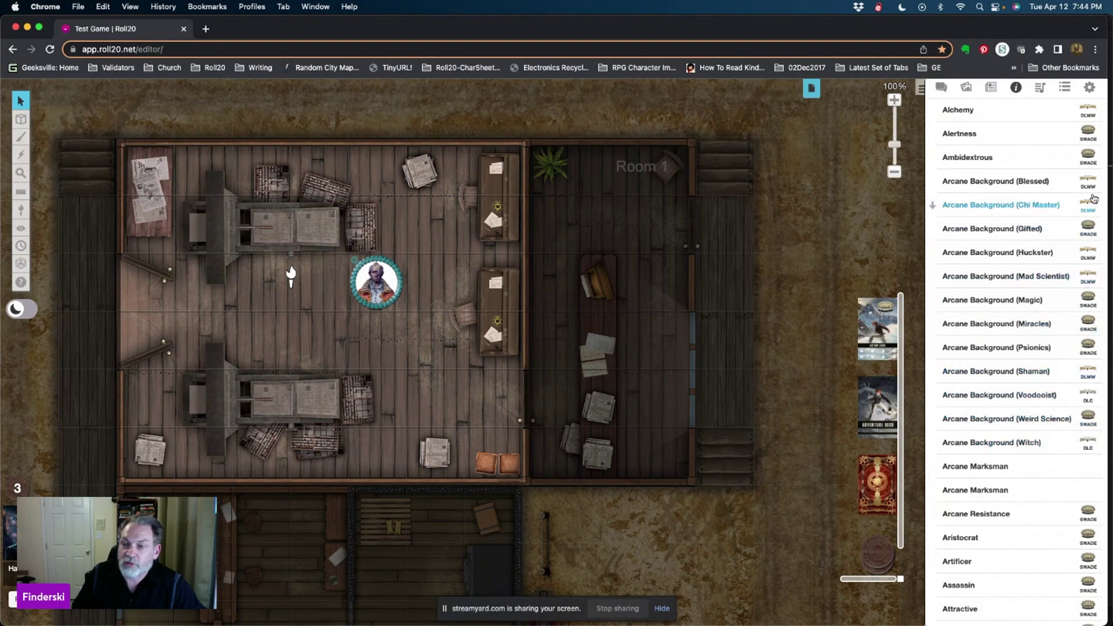
pyautogui.scroll(5, 1087, 323)
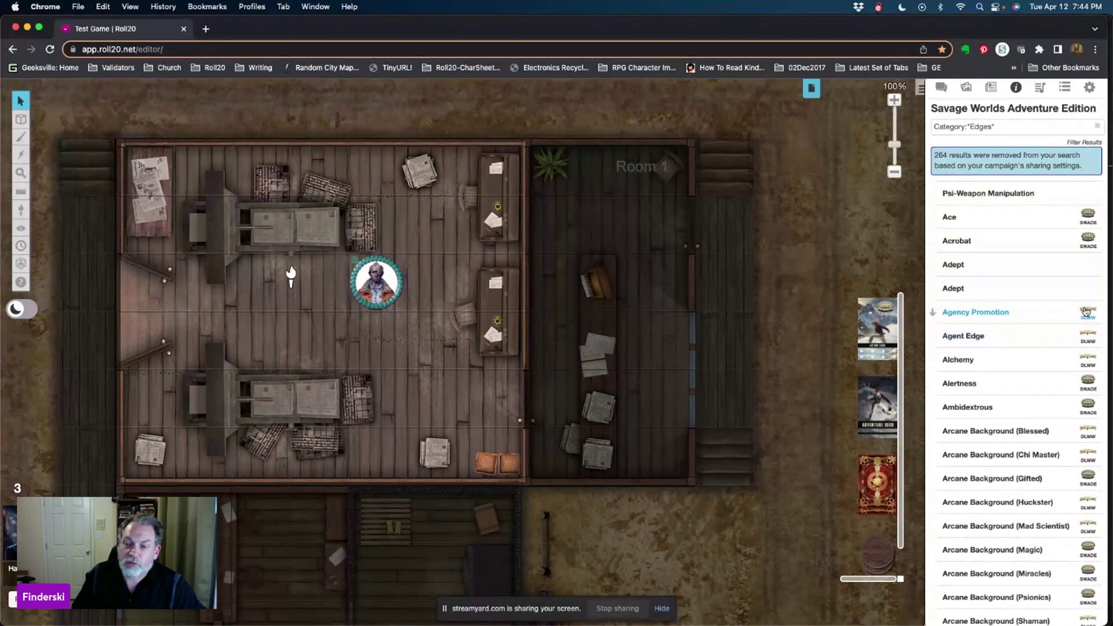
pyautogui.scroll(-3, 1046, 368)
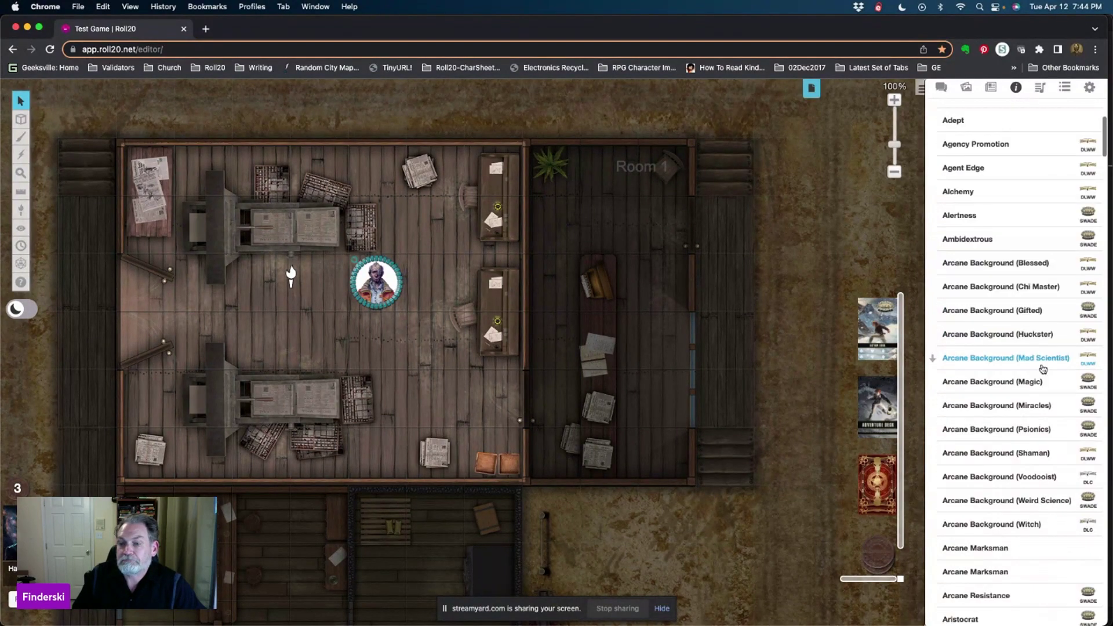
pyautogui.scroll(-8, 1031, 366)
pyautogui.scroll(12, 1031, 365)
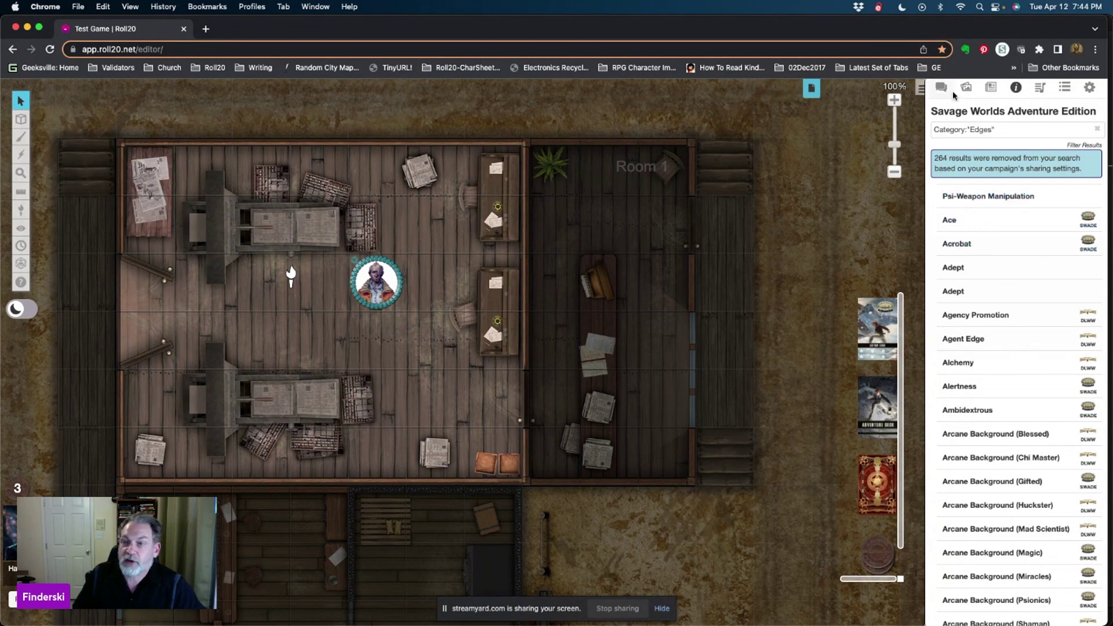
# Open the character sheet of the journal's character under Players, with the compendium's Edges list showing beside it
pyautogui.click(990, 87)
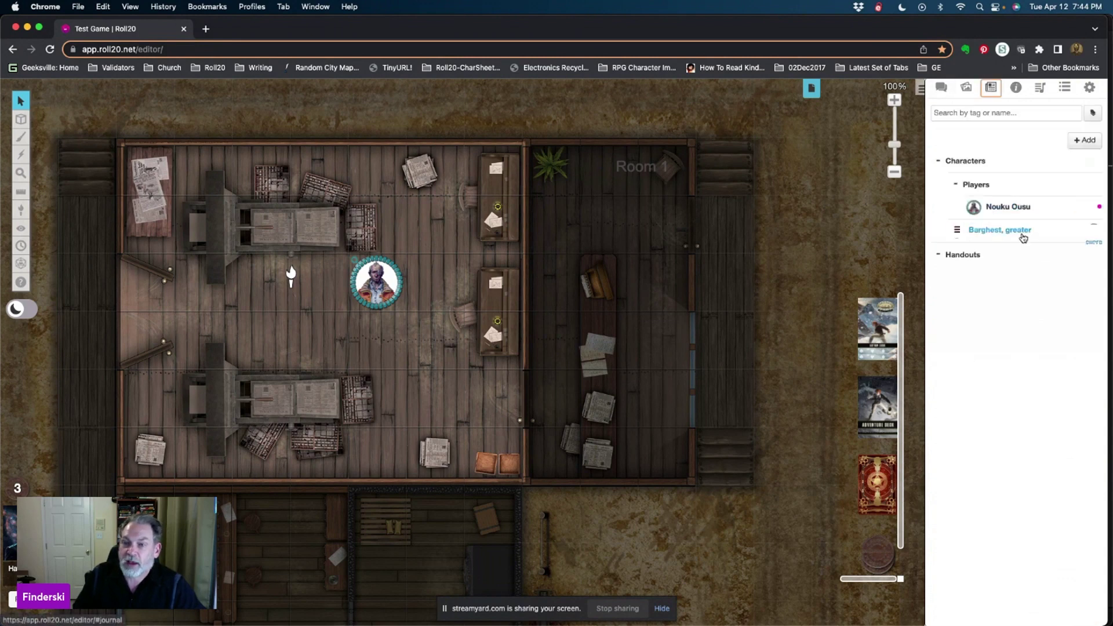
pyautogui.click(1003, 207)
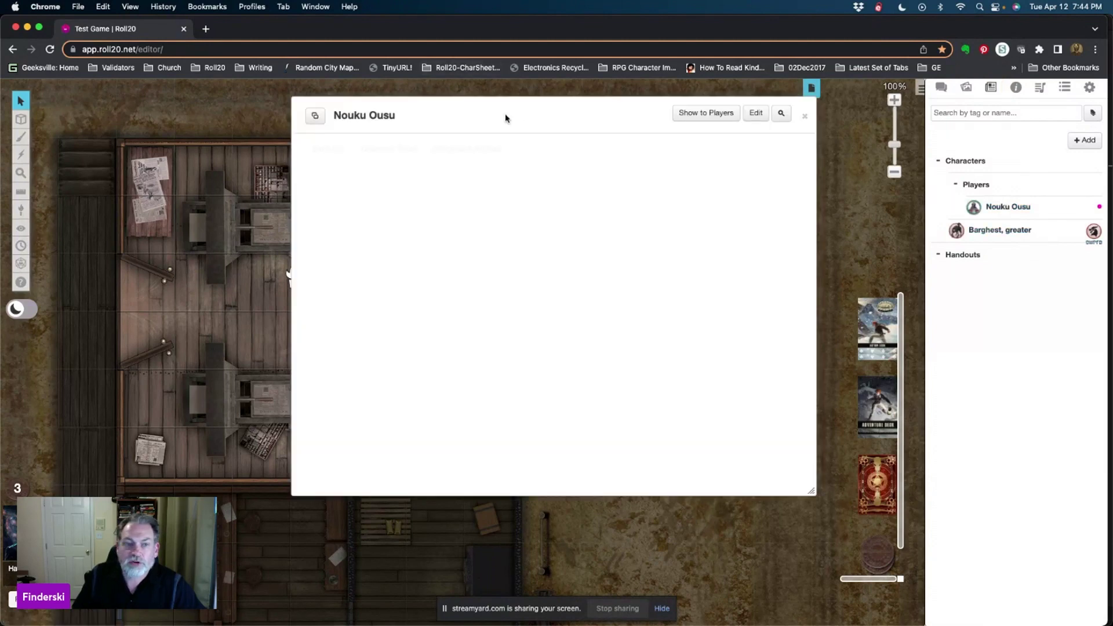
pyautogui.click(1016, 87)
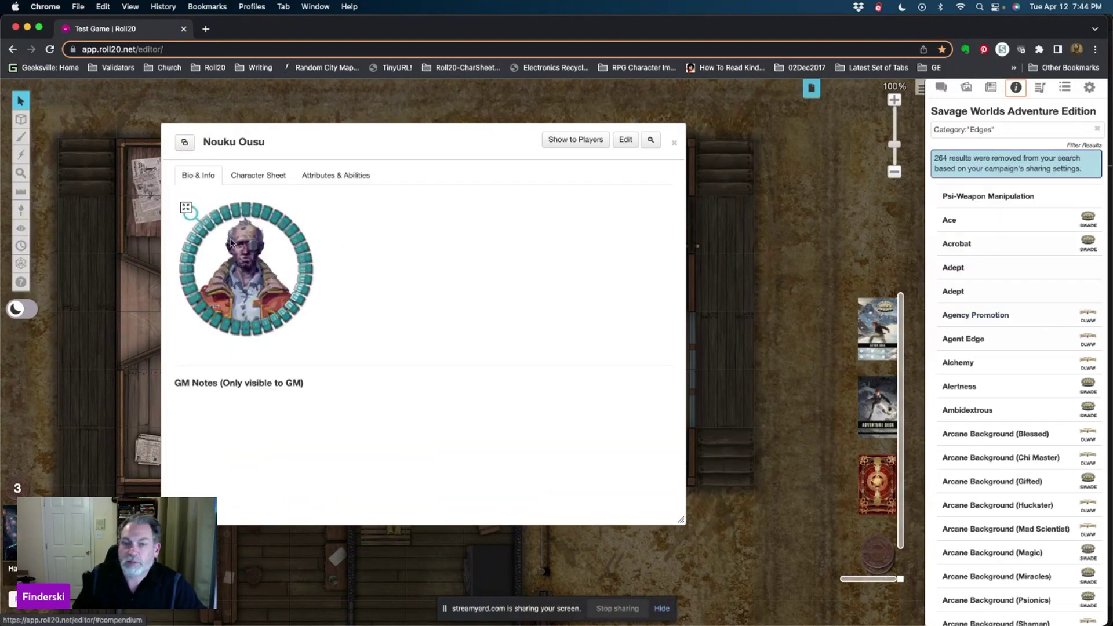
pyautogui.click(258, 175)
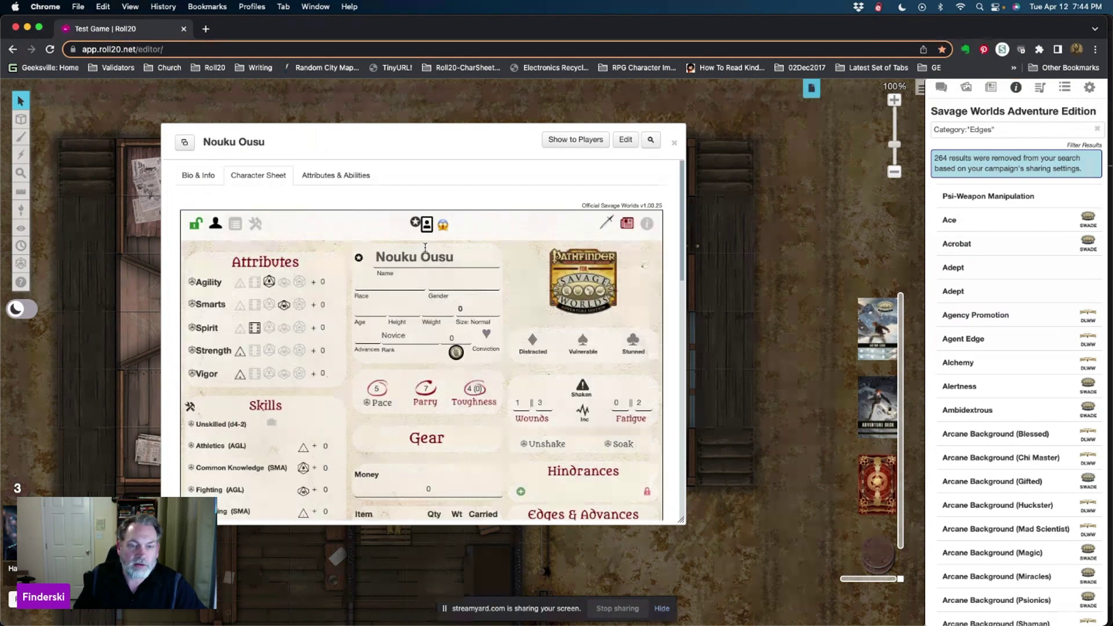
# Add the Ace edge from the compendium's Edges list to the character sheet
pyautogui.scroll(-10, 426, 255)
pyautogui.scroll(4, 430, 266)
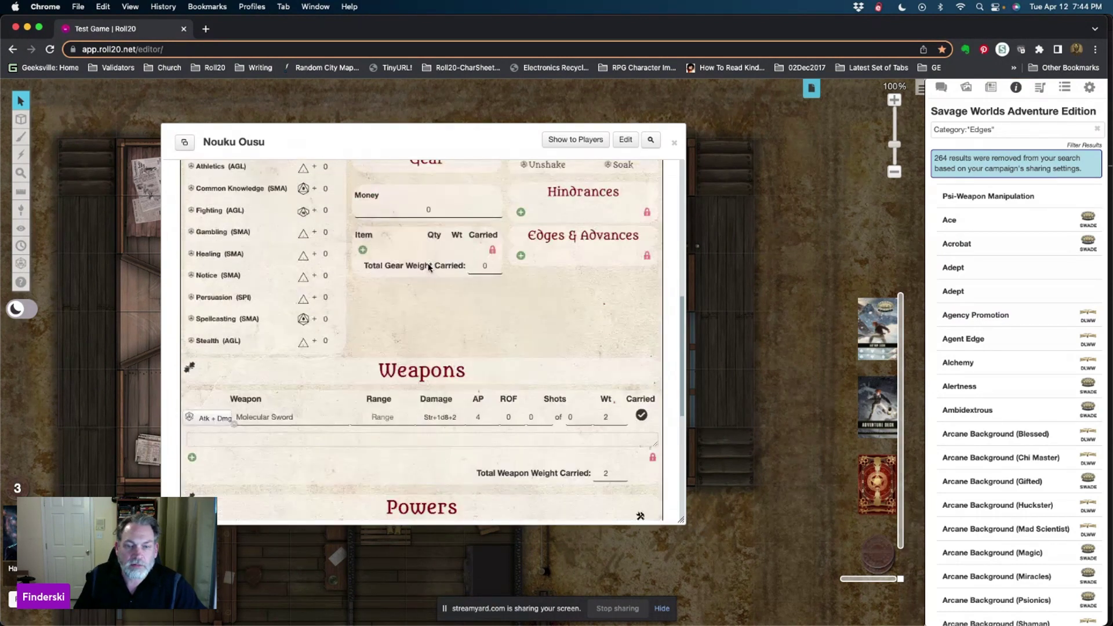
pyautogui.scroll(-8, 430, 267)
pyautogui.scroll(15, 428, 267)
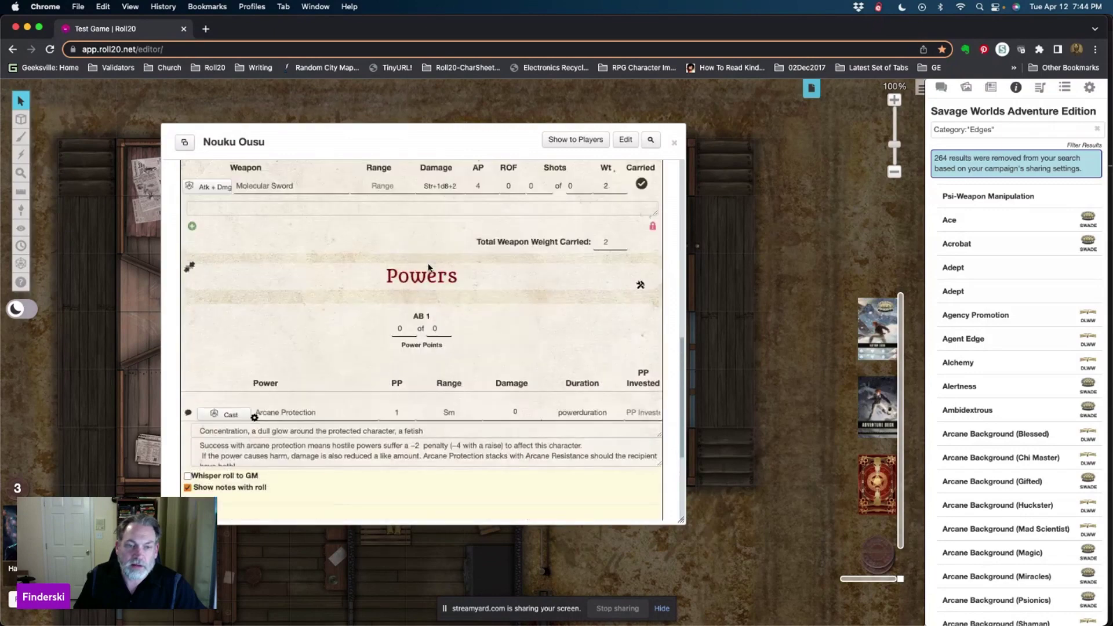
pyautogui.scroll(-2, 446, 290)
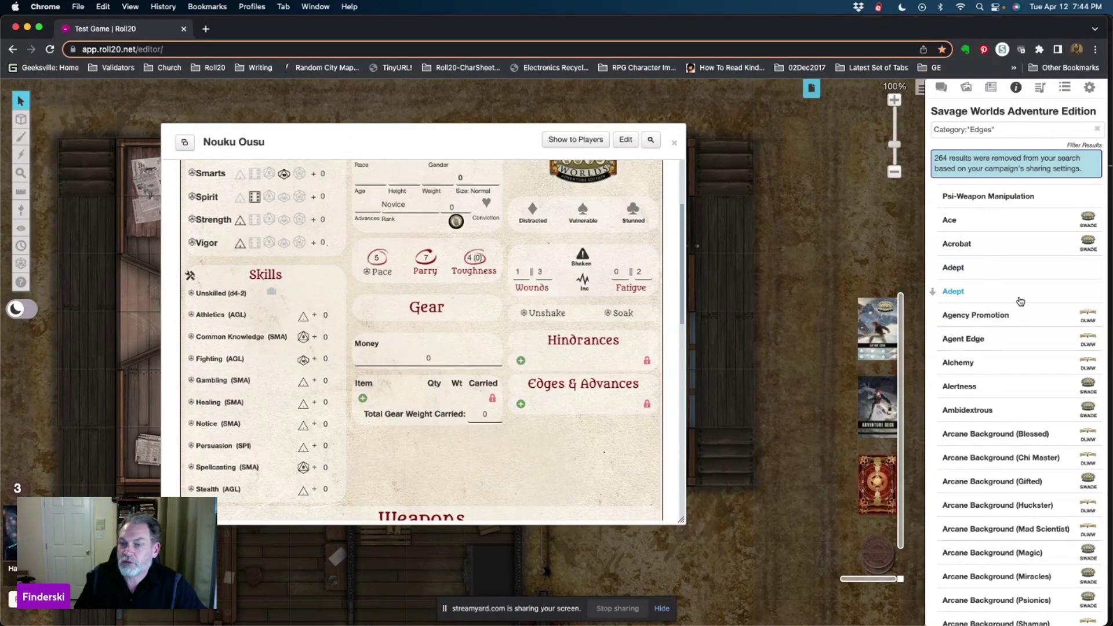
pyautogui.moveTo(952, 221); pyautogui.dragTo(436, 290)
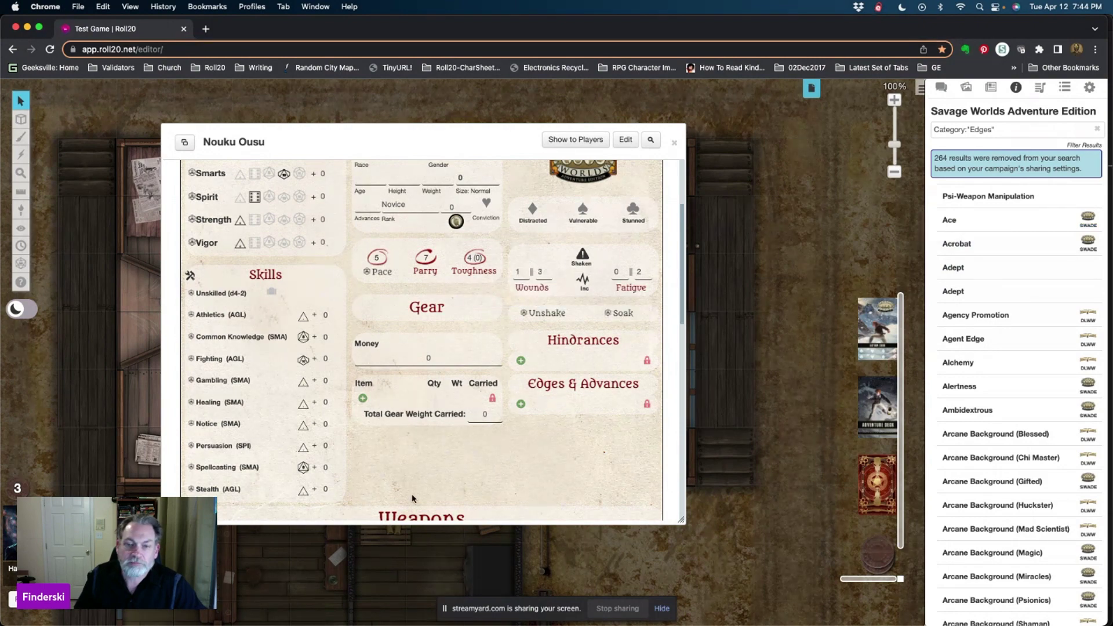
pyautogui.scroll(-5, 406, 348)
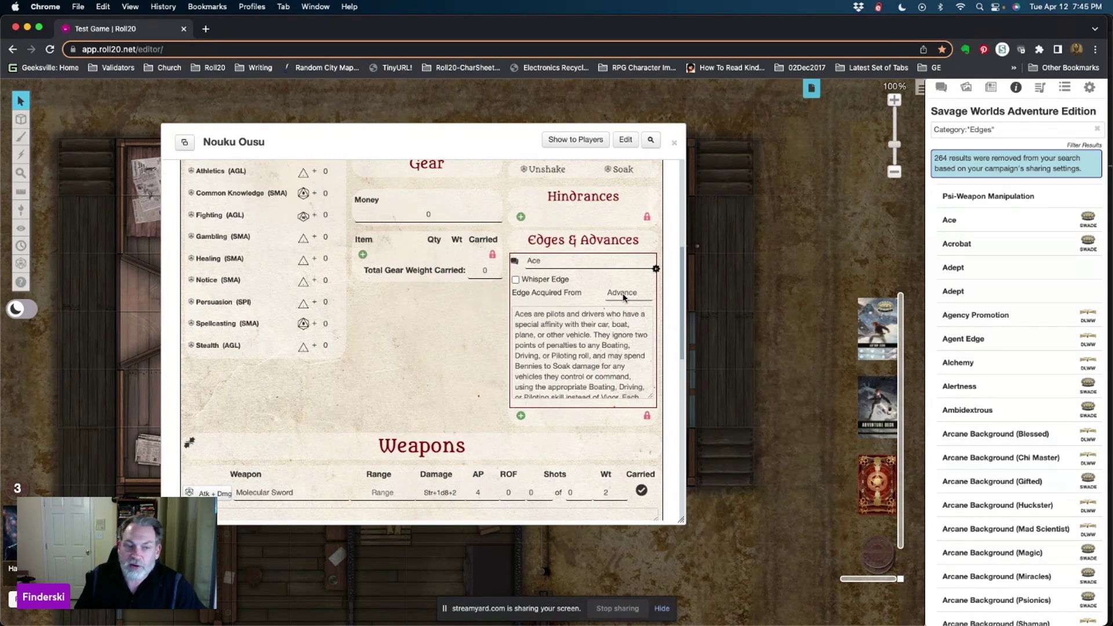
# Set the Ace edge's Edge Acquired From value to Racial and send the edge to chat with Whisper Edge enabled
pyautogui.click(623, 294)
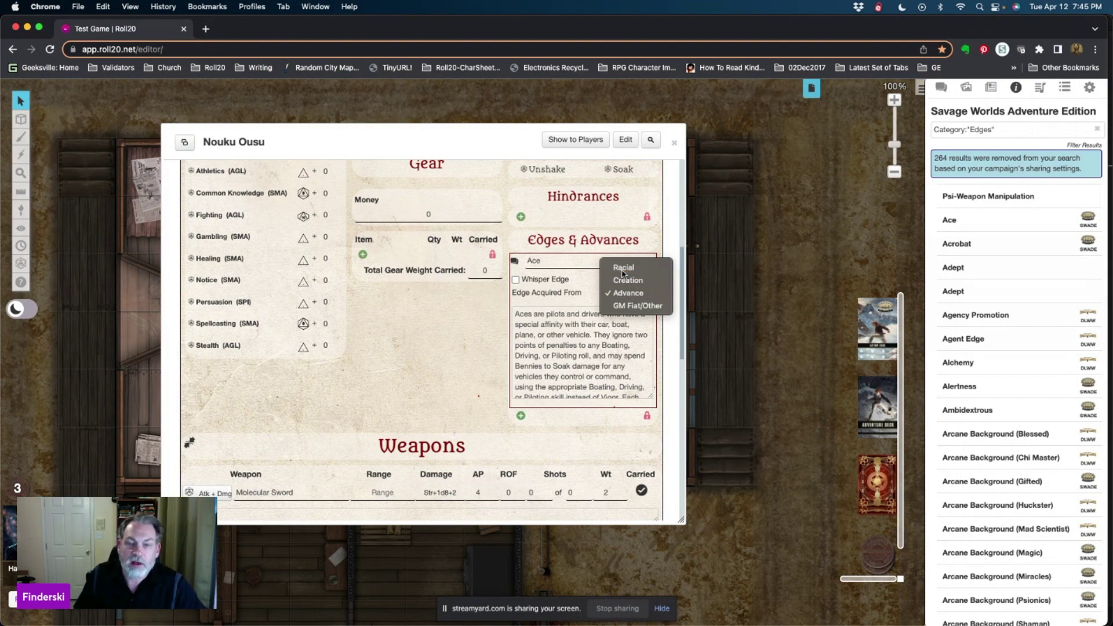
pyautogui.click(623, 269)
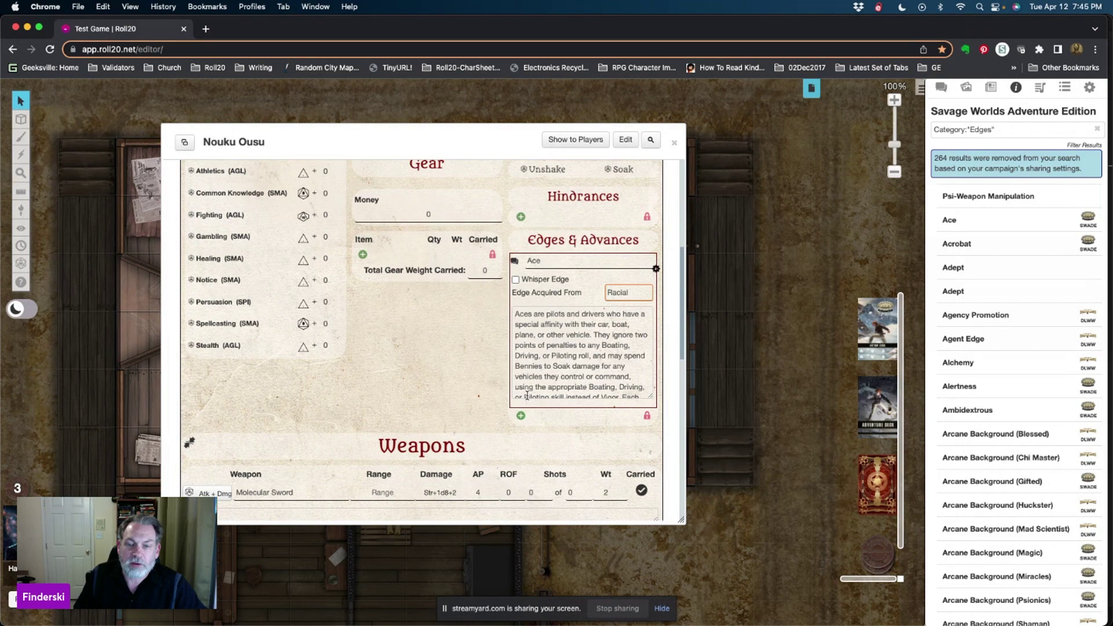
pyautogui.click(516, 280)
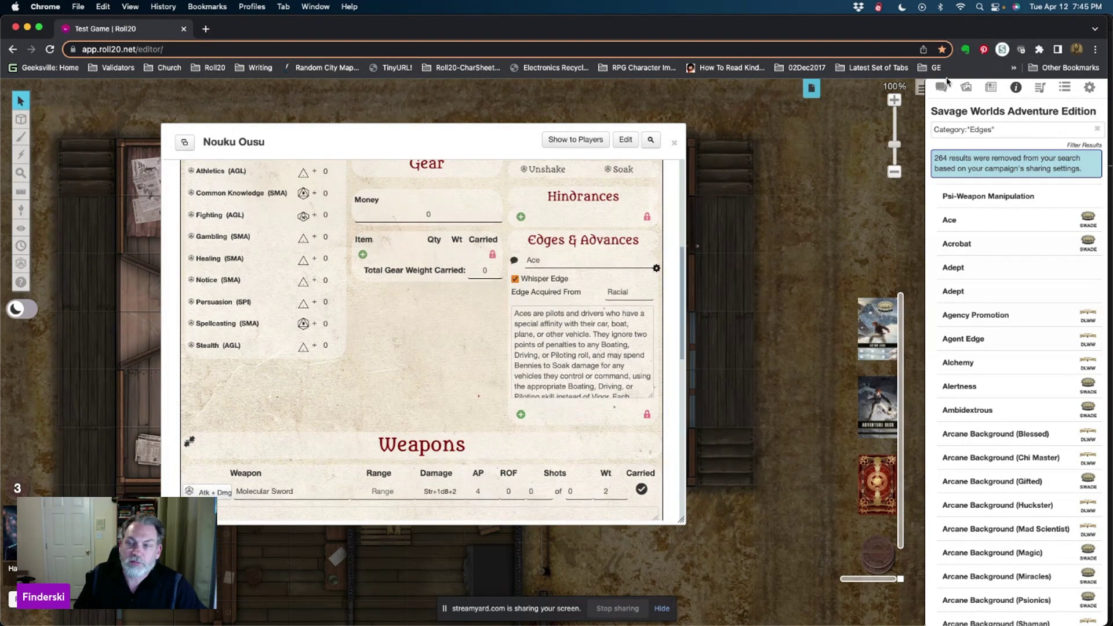
pyautogui.click(516, 262)
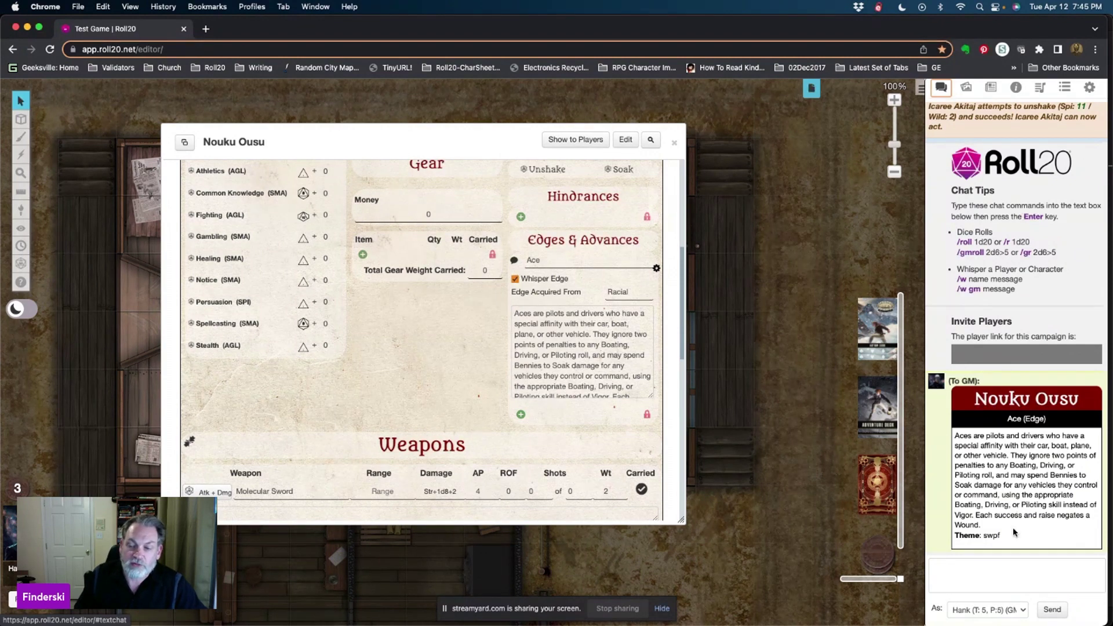
# Disable Whisper Edge for the Ace edge and post its description publicly to the chat
pyautogui.click(516, 282)
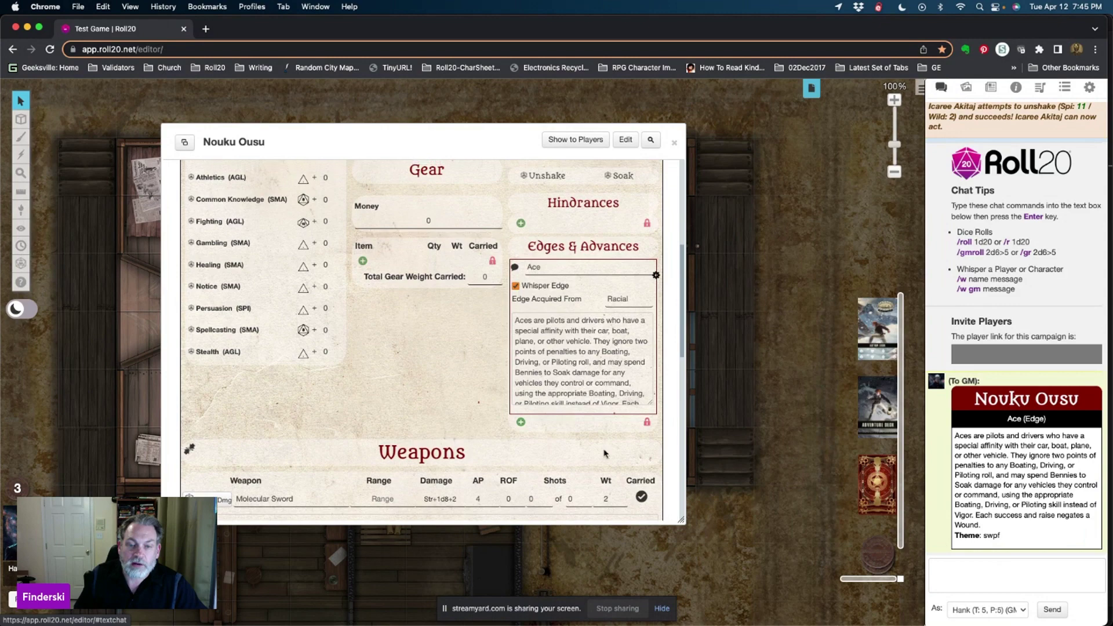
pyautogui.click(515, 286)
pyautogui.click(514, 266)
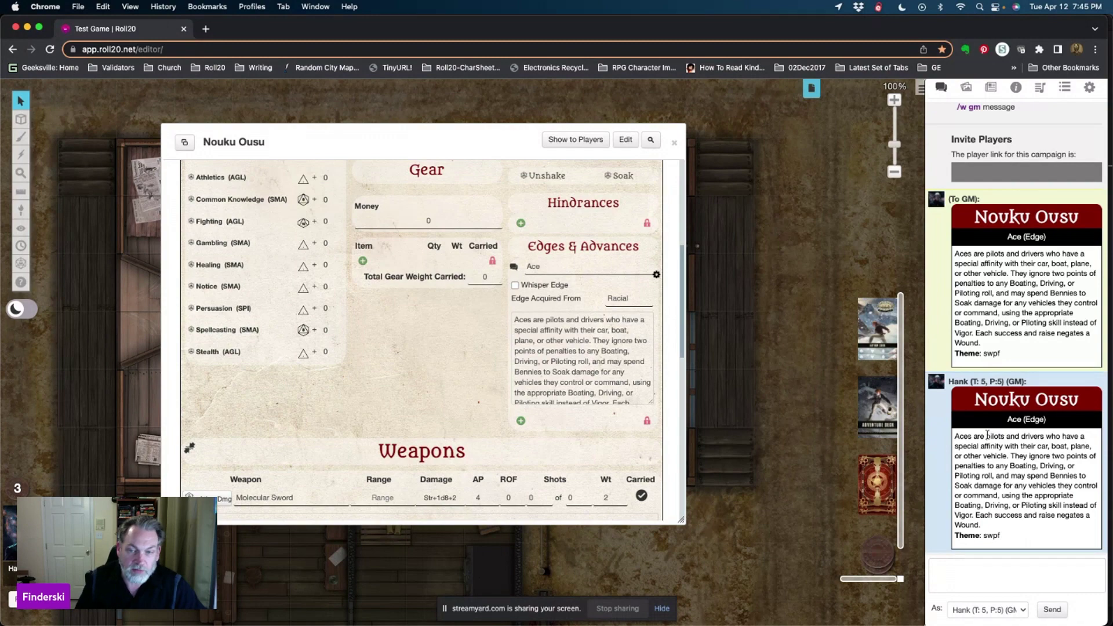
# Set the Ace edge's Edge Acquired From value to Advance
pyautogui.click(618, 298)
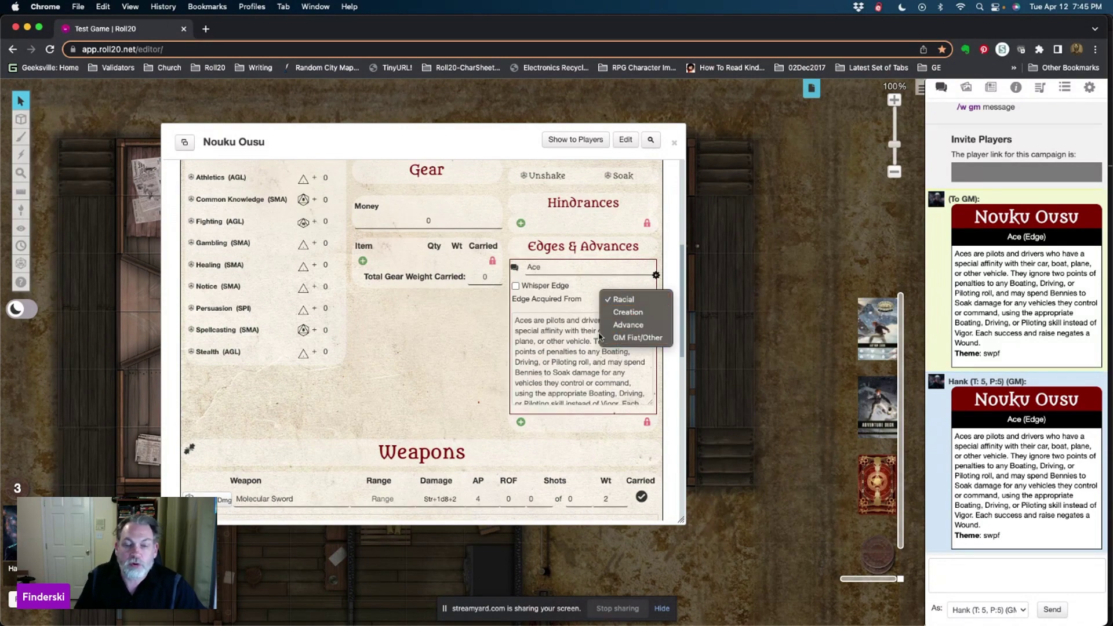
pyautogui.click(638, 326)
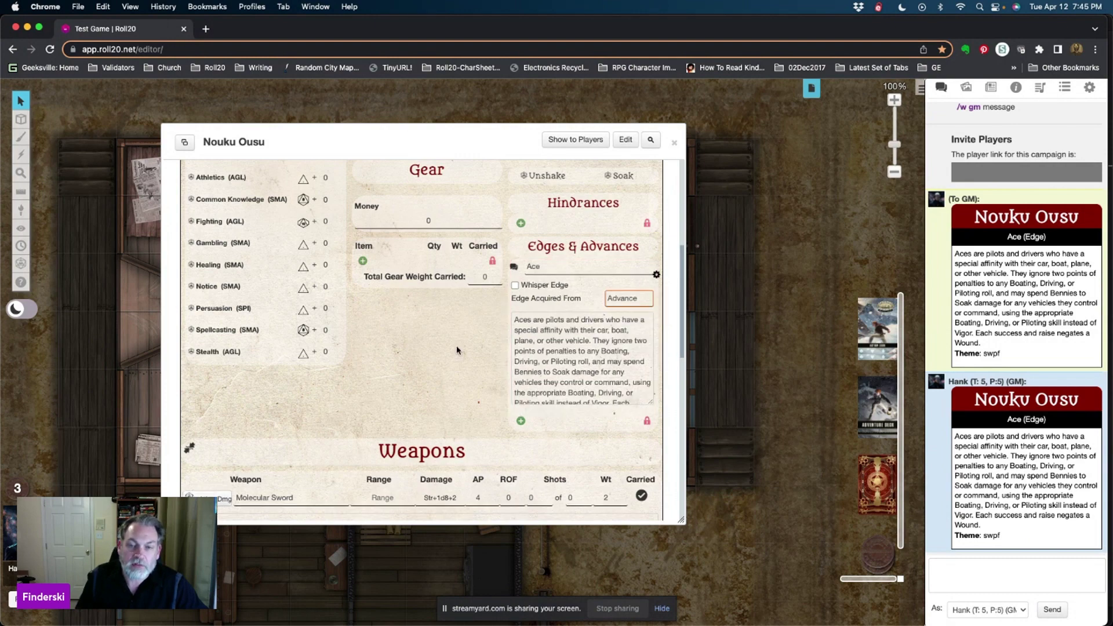
# Collapse the Ace edge's details and check the Advances and Rank fields on the character sheet
pyautogui.click(656, 274)
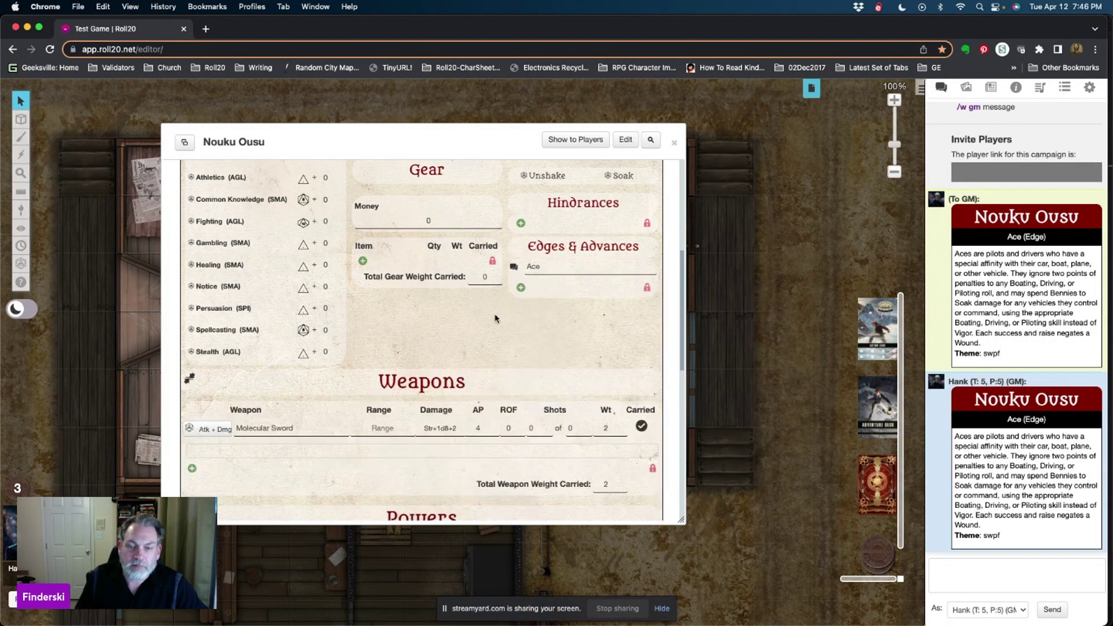
pyautogui.scroll(5, 397, 329)
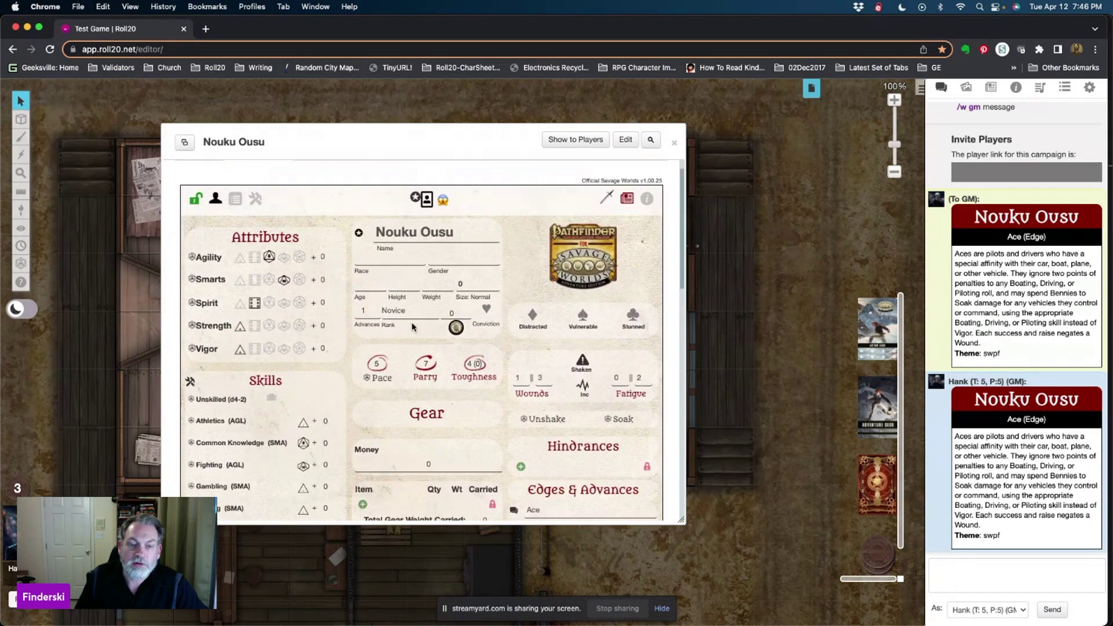
pyautogui.click(364, 312)
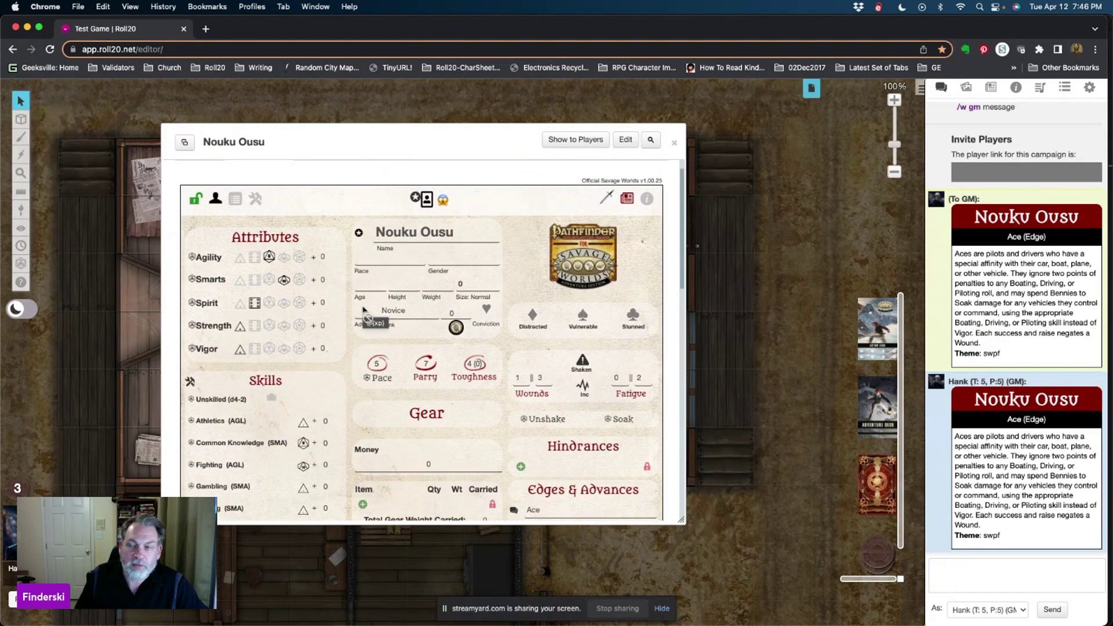
pyautogui.write('1')
# Add the Ambidextrous edge from the compendium's Edges list to the character sheet and collapse its details
pyautogui.click(1016, 87)
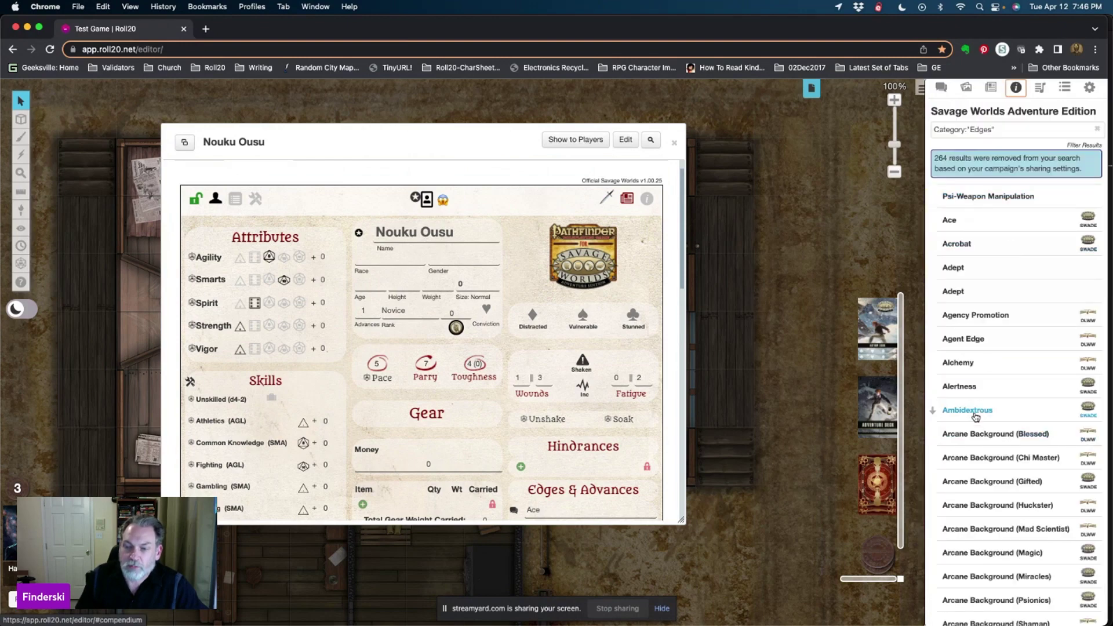
pyautogui.moveTo(977, 413); pyautogui.dragTo(514, 369)
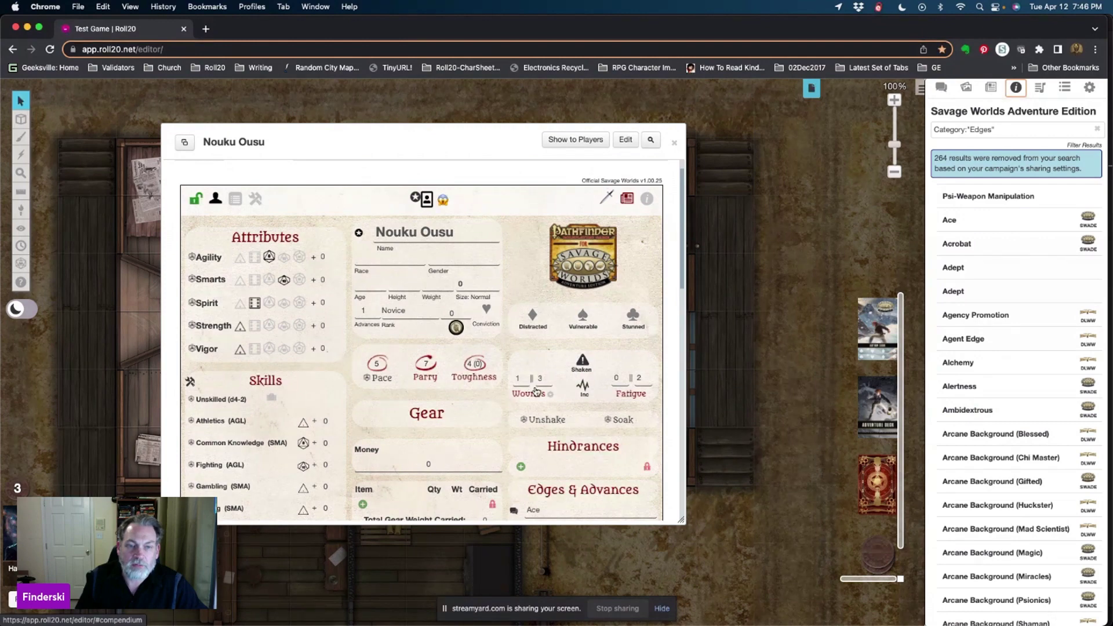
pyautogui.scroll(-3, 536, 391)
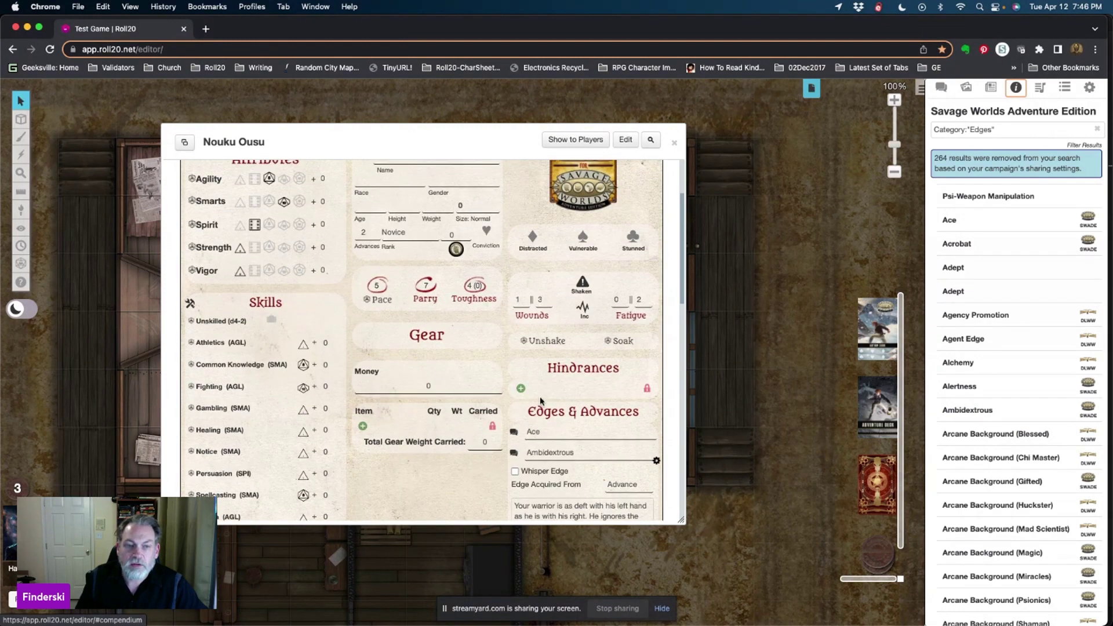
pyautogui.scroll(4, 540, 400)
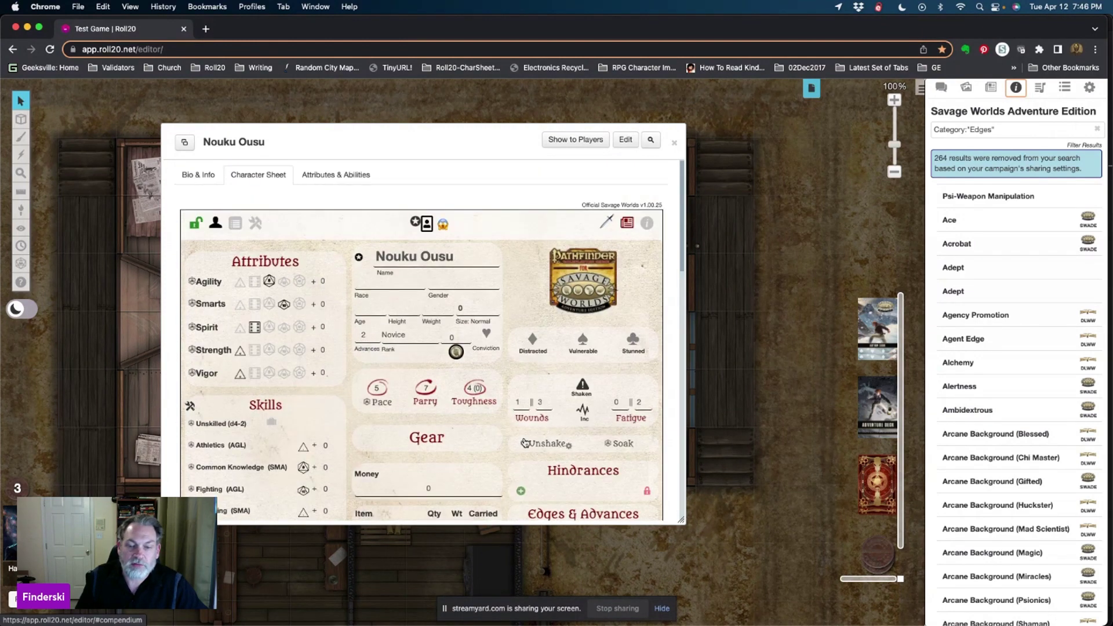
pyautogui.scroll(-3, 521, 406)
pyautogui.click(657, 467)
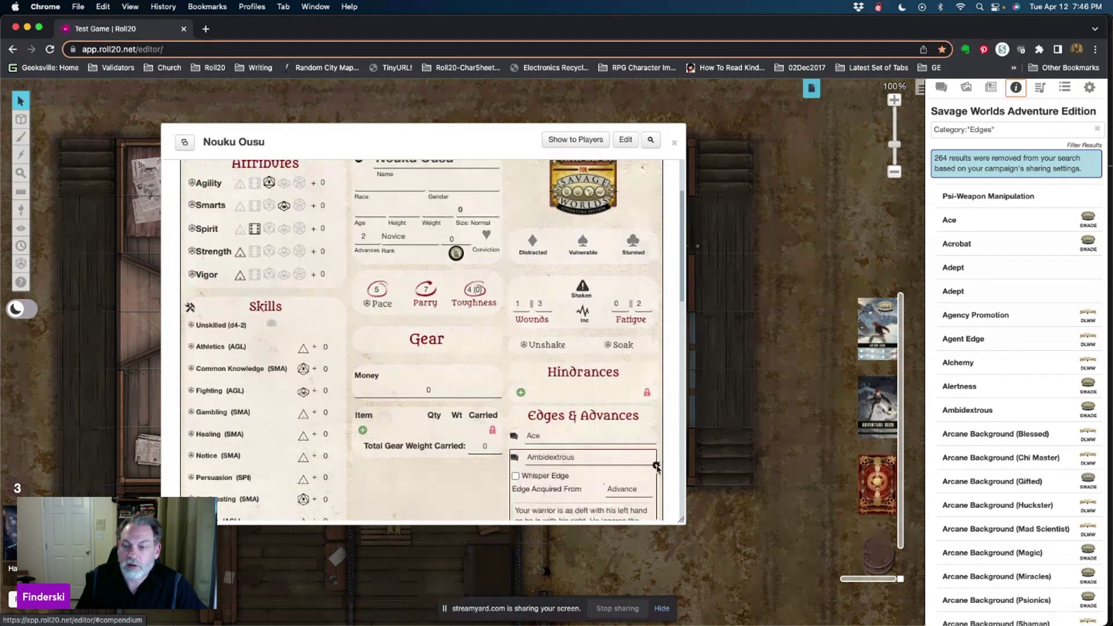
# Add the Alertness edge from the compendium to the character sheet and collapse its details
pyautogui.moveTo(963, 391); pyautogui.dragTo(616, 378)
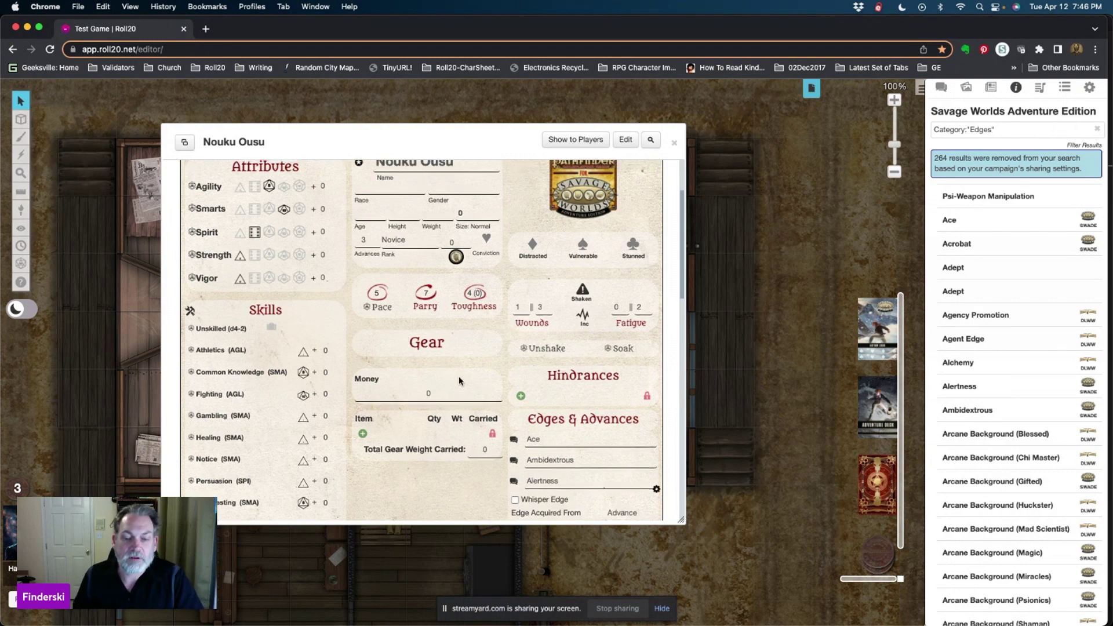
pyautogui.scroll(-3, 464, 383)
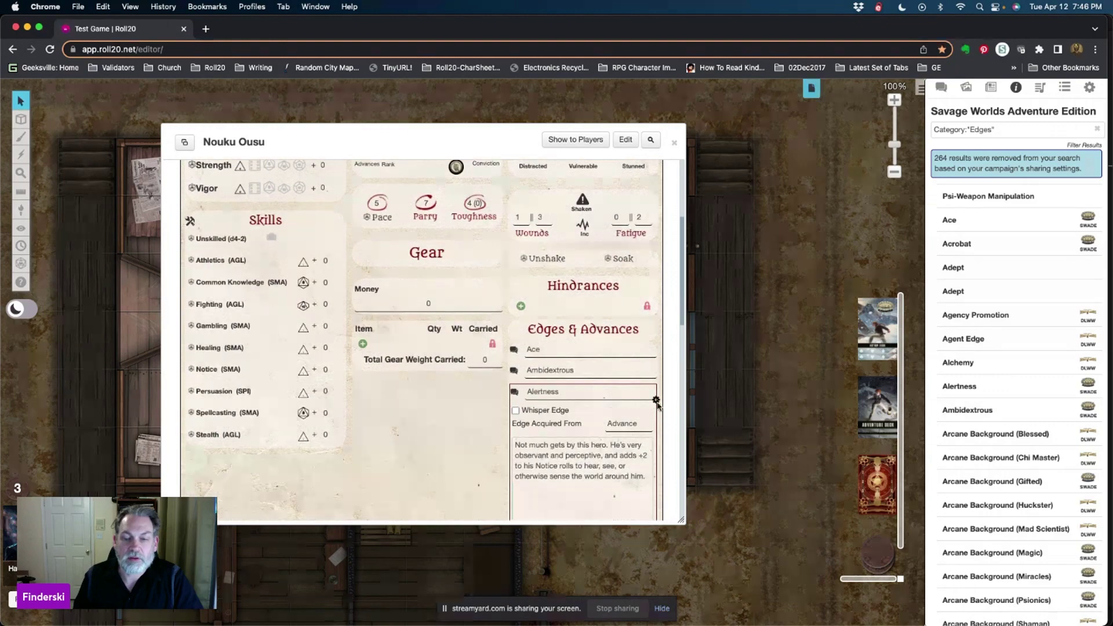
pyautogui.click(657, 400)
# Add the Arcane Background (Magic) edge from the compendium to the character sheet
pyautogui.scroll(5, 485, 377)
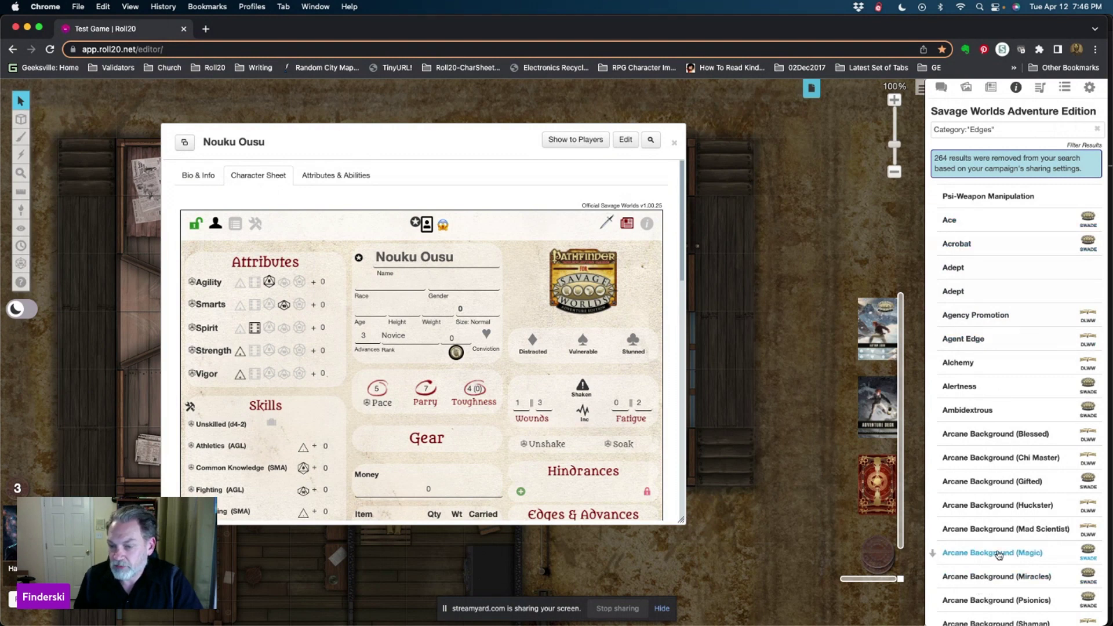
pyautogui.moveTo(997, 554); pyautogui.dragTo(535, 420)
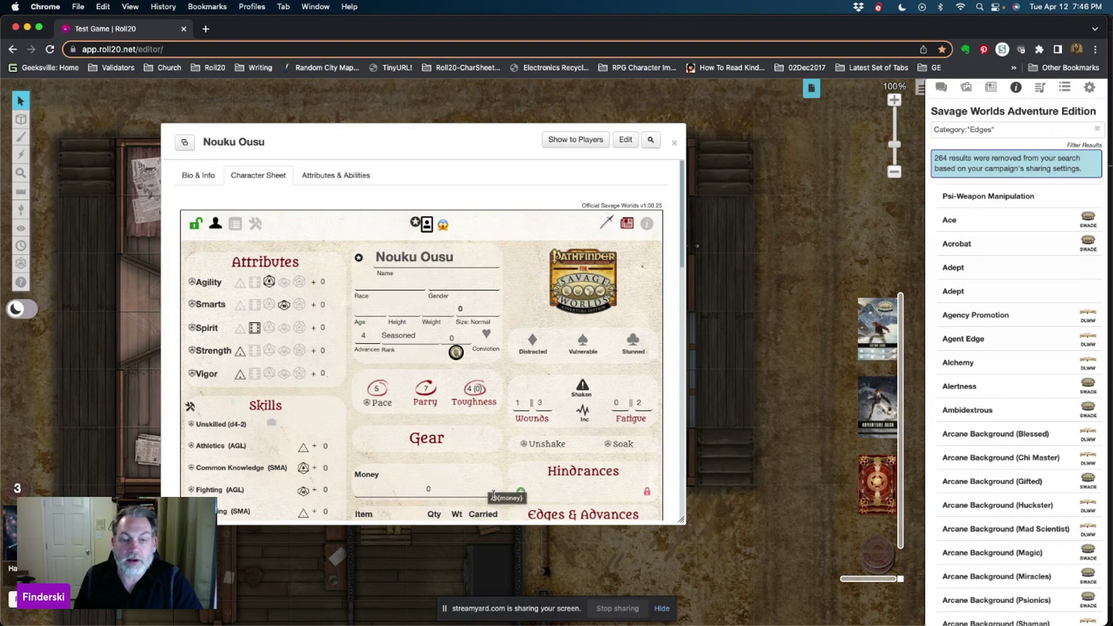
pyautogui.scroll(-2, 410, 371)
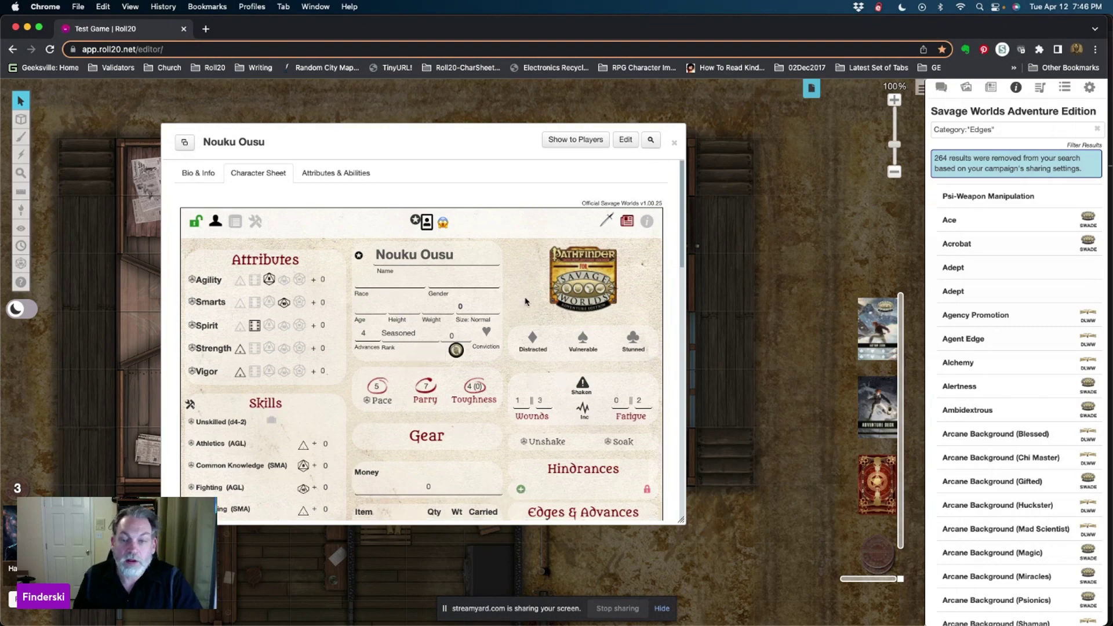